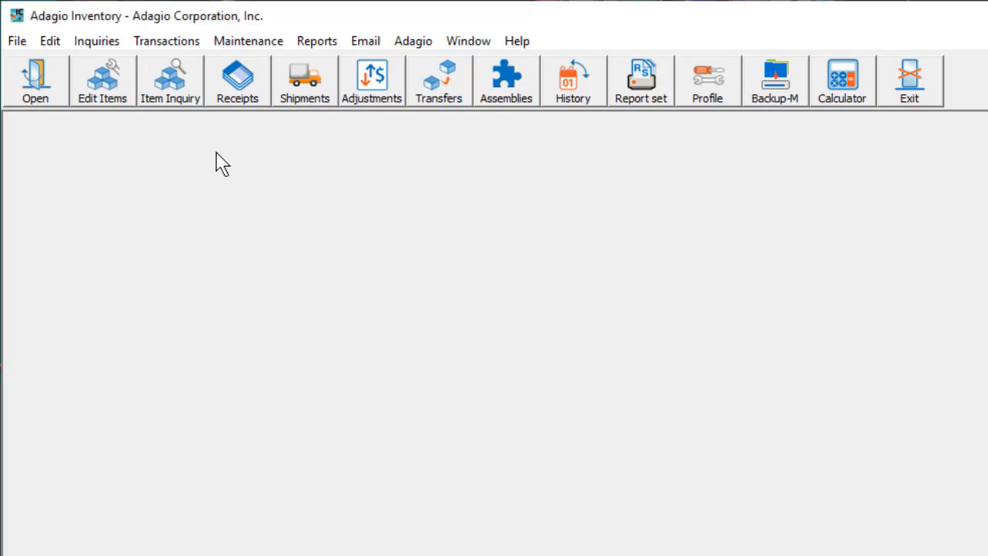
- Start a new bill of material for master item GLT.MAT-001, Matrix Complete Set W/Bag, finding the item by the description "MAT"
{"action": "left_click", "coordinate": [50, 43]}
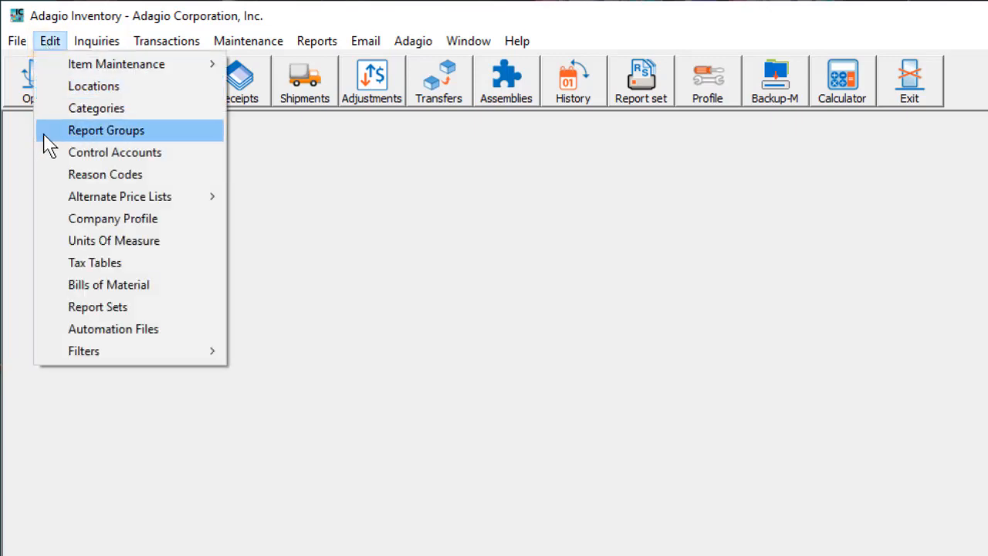
{"action": "left_click", "coordinate": [58, 287]}
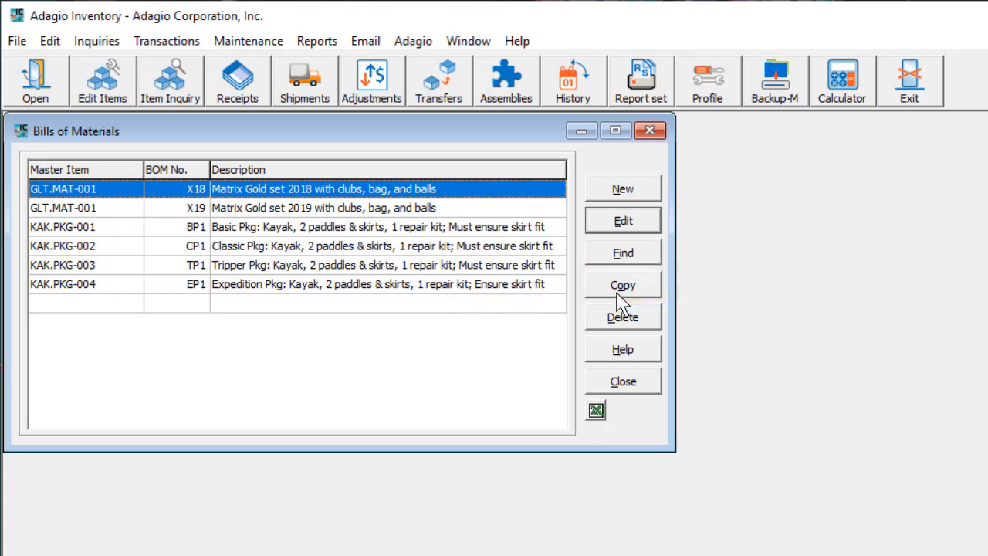
{"action": "left_click", "coordinate": [600, 199]}
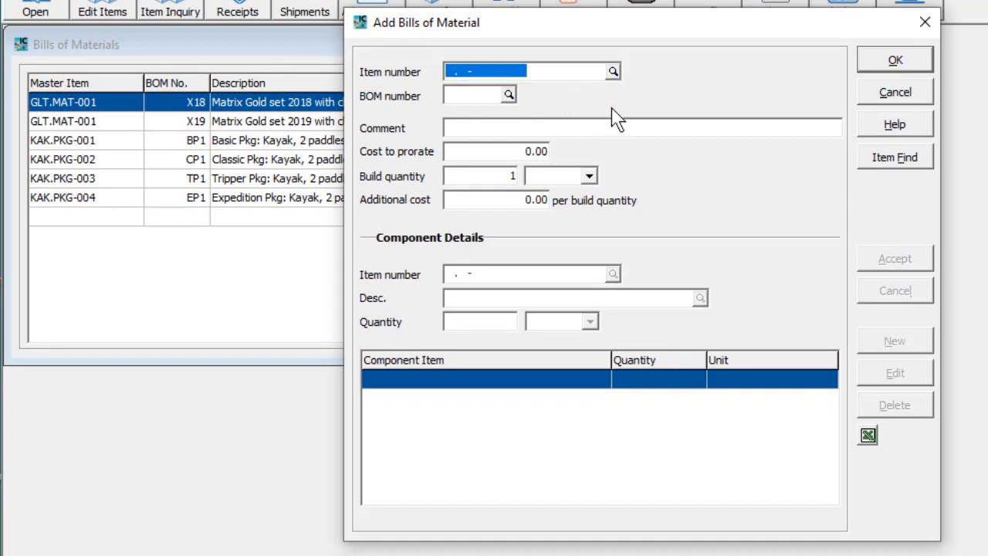
{"action": "left_click", "coordinate": [865, 167]}
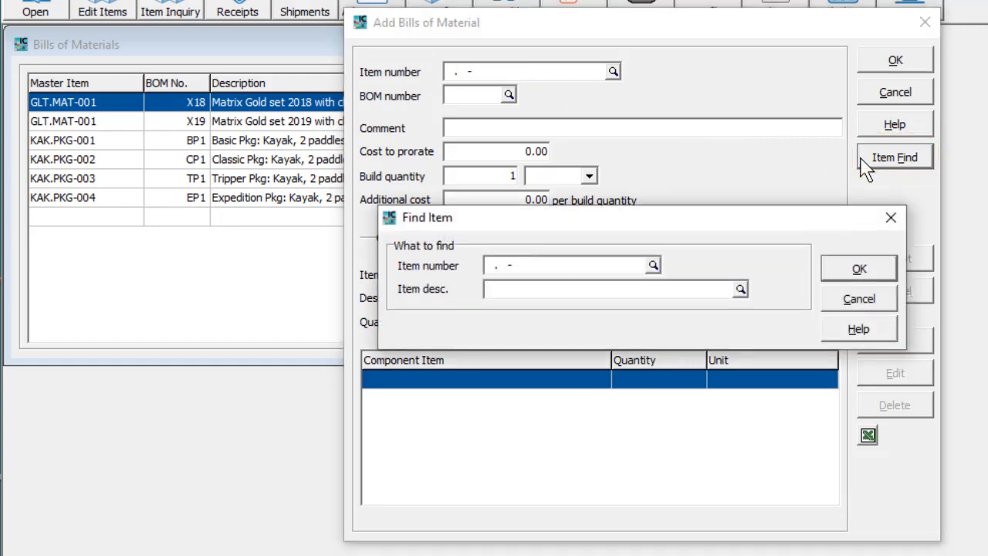
{"action": "type", "text": "MAT"}
{"action": "key", "text": "Return"}
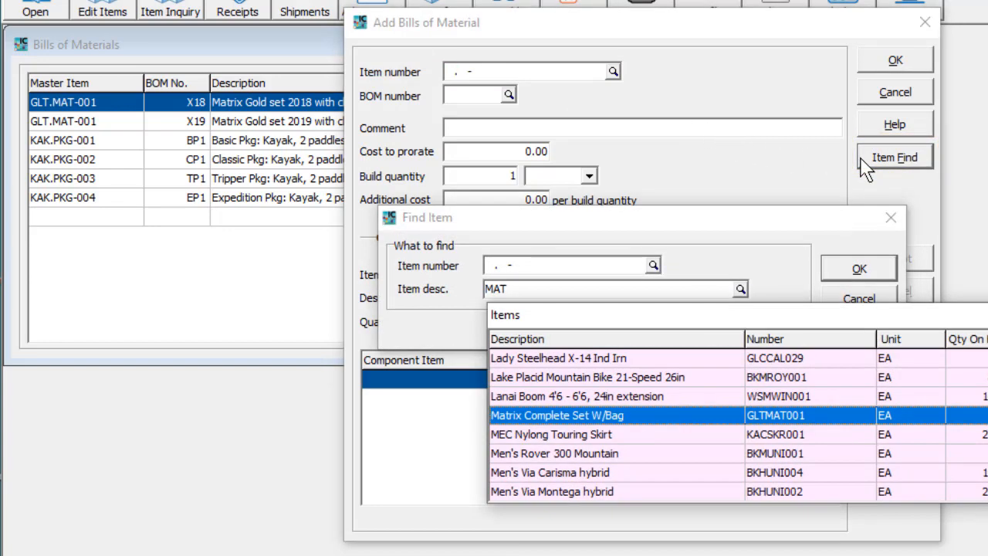
{"action": "key", "text": "Return"}
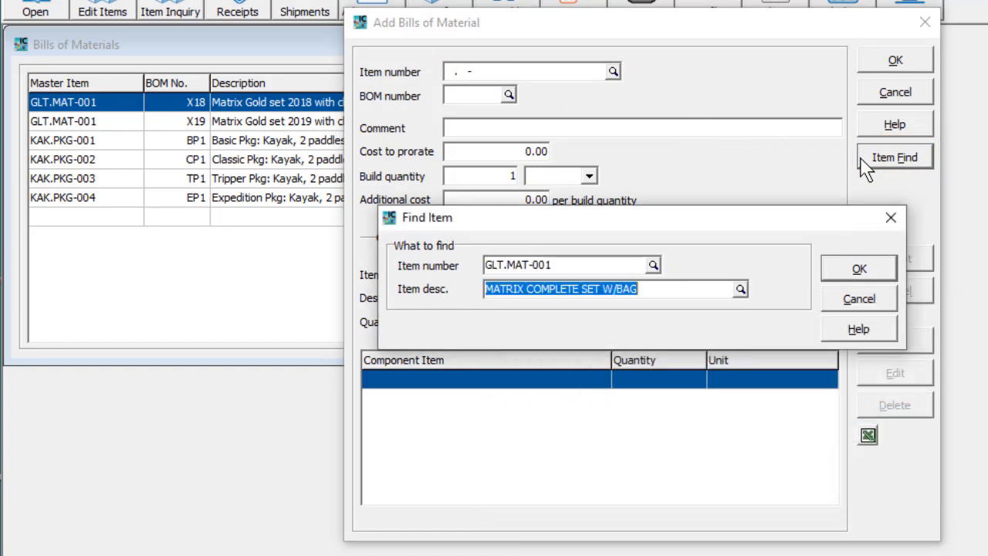
{"action": "left_click", "coordinate": [858, 269]}
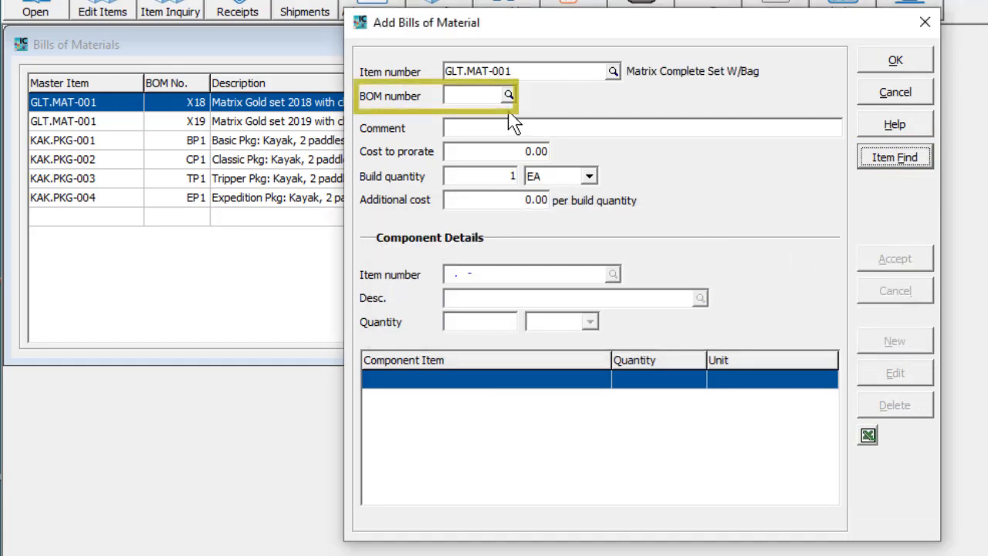
- Set the BOM number to X20, the comment to "Matrix Gold set 2020 with clubs, bag, and balls" and the build unit to EA
{"action": "left_click", "coordinate": [492, 97]}
{"action": "type", "text": "X20"}
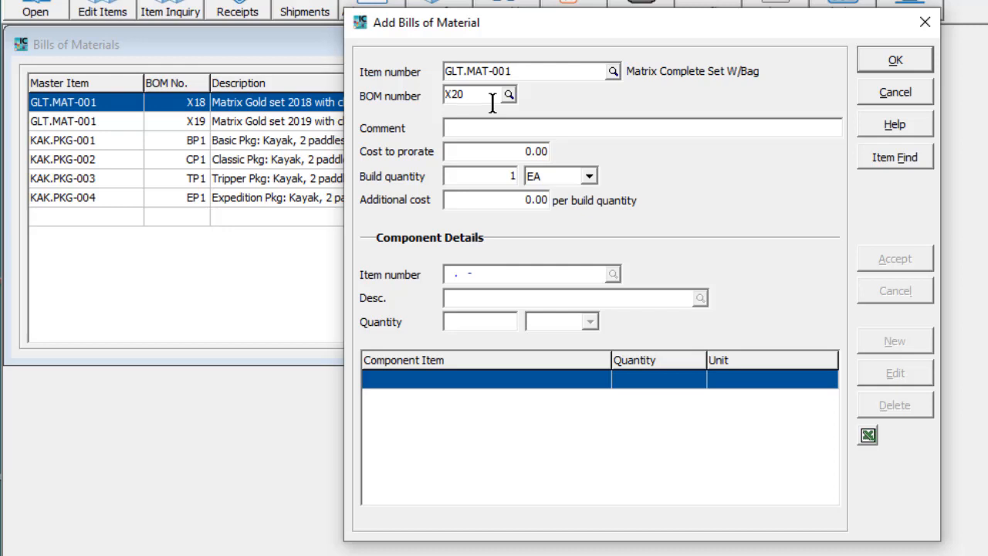
{"action": "key", "text": "Tab"}
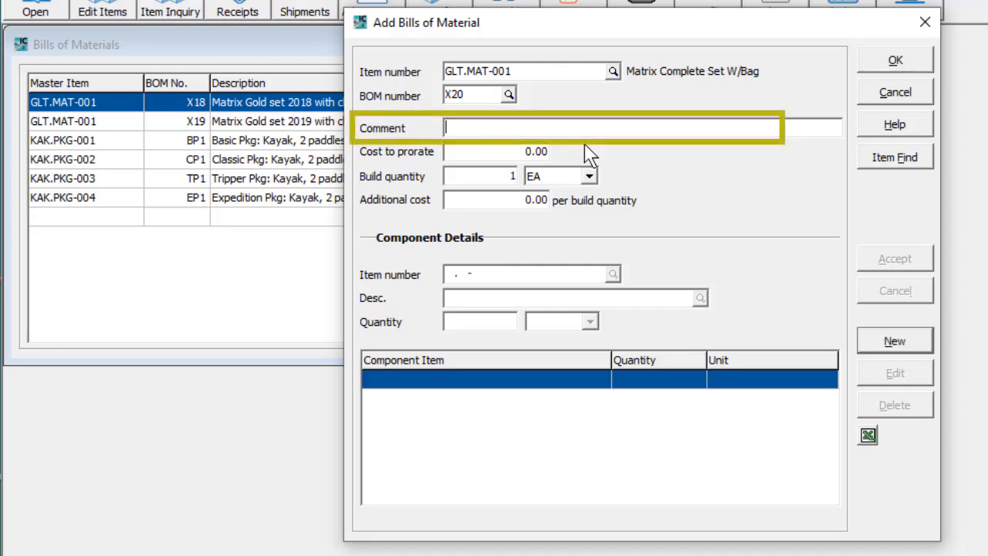
{"action": "type", "text": "Matrix Gold set 2020 with clubs, bag, and balls"}
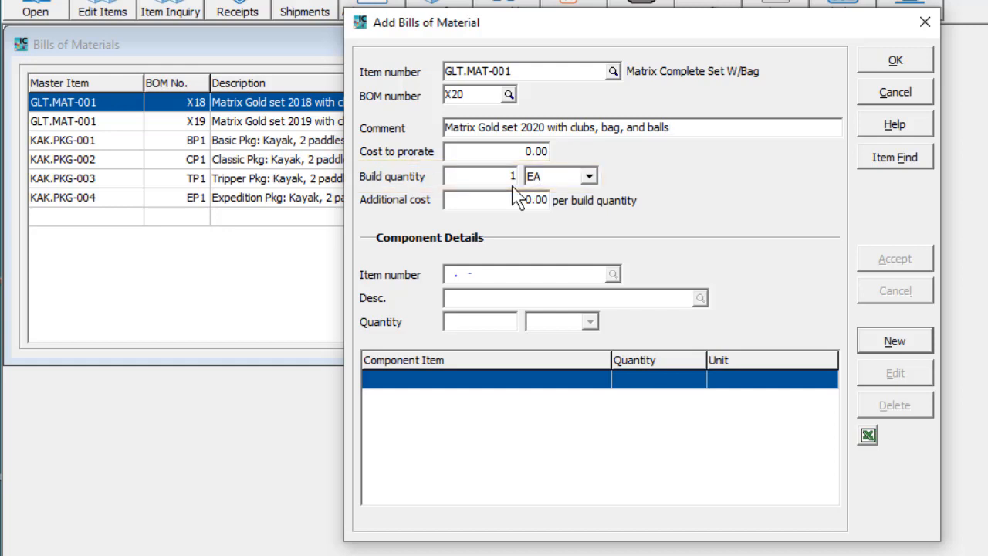
{"action": "left_click", "coordinate": [588, 179]}
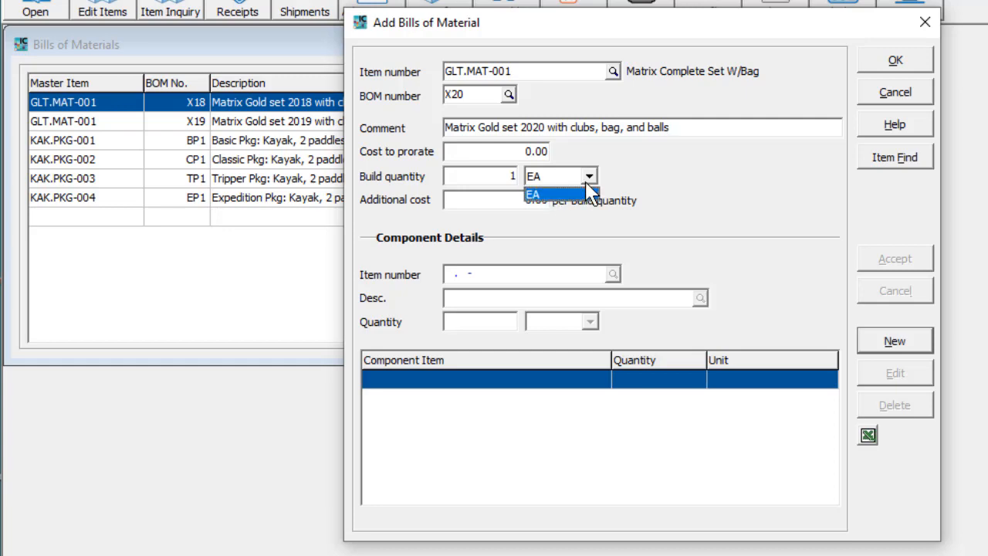
{"action": "left_click", "coordinate": [587, 185]}
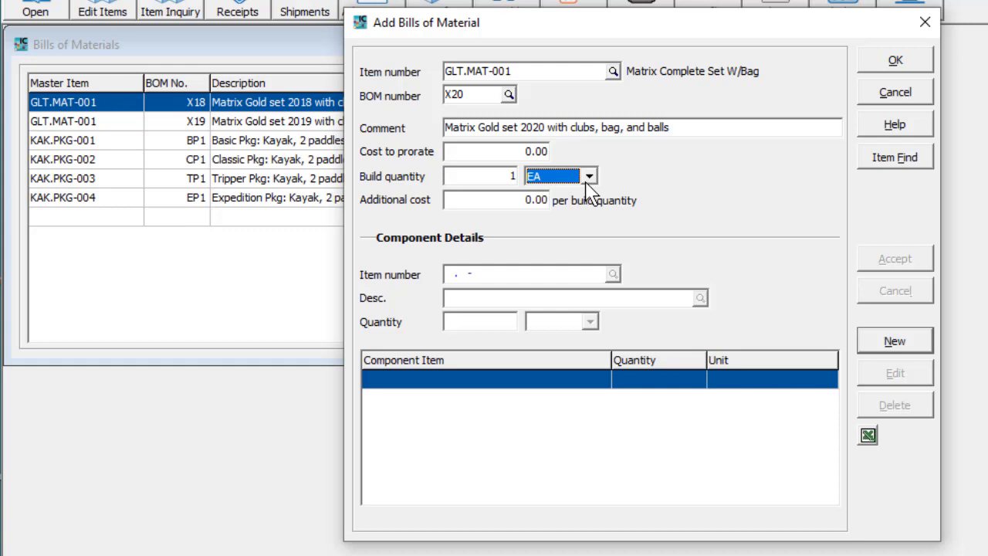
- Set the bill's cost to prorate to 10.00 and its additional cost per build quantity to 2.50
{"action": "left_click_drag", "start_coordinate": [526, 153], "coordinate": [560, 153]}
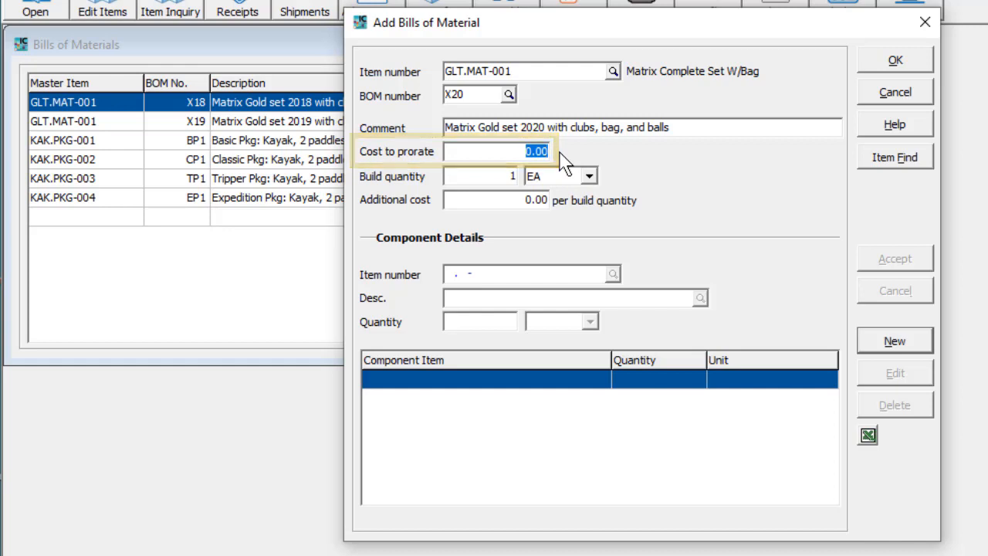
{"action": "type", "text": "10"}
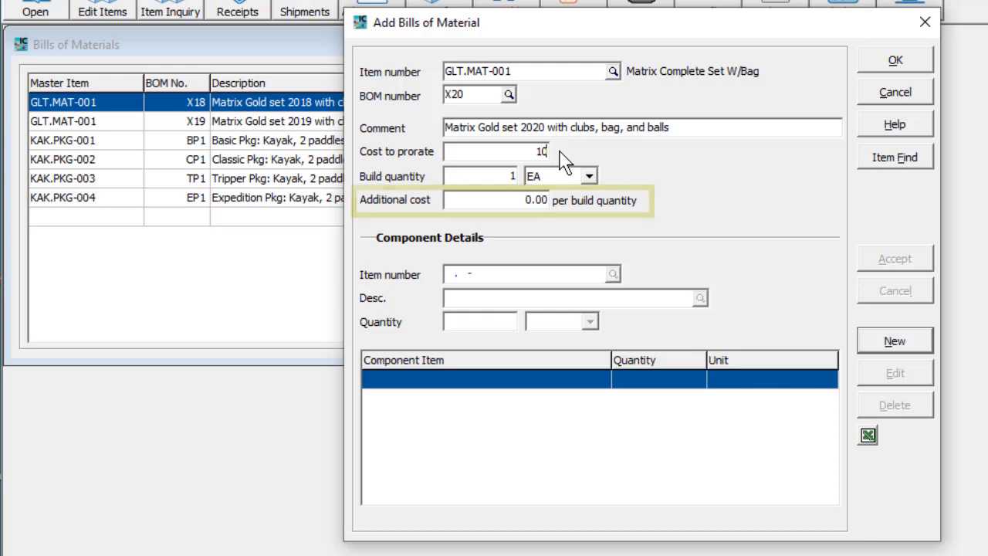
{"action": "key", "text": "Tab"}
{"action": "type", "text": "2.5"}
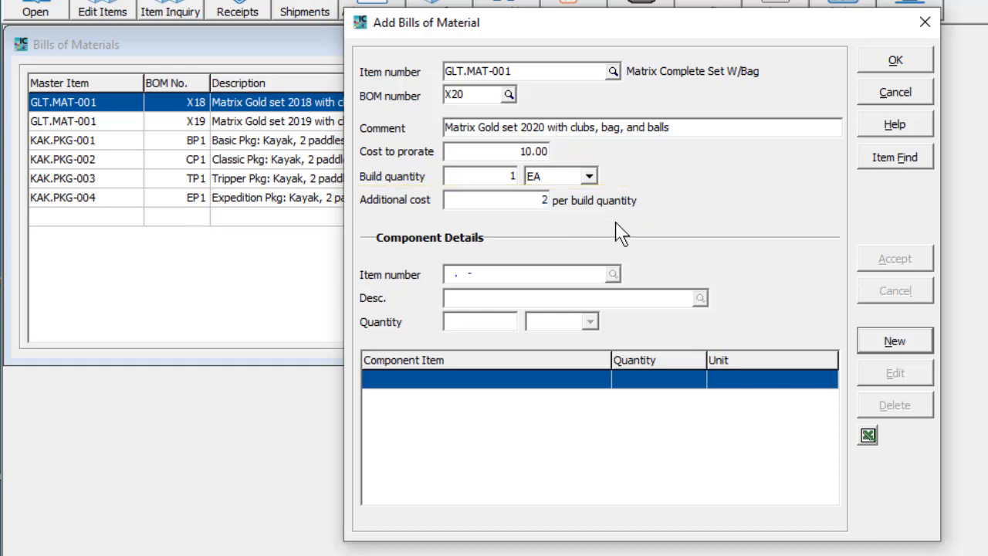
{"action": "type", "text": "0"}
{"action": "key", "text": "Tab"}
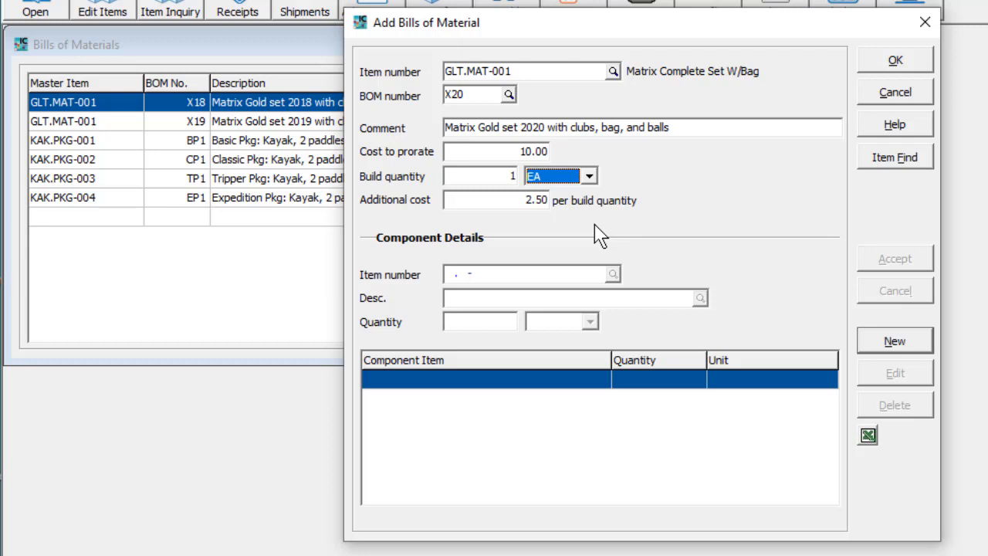
- Add component GLB.TOP-001, Topflite Xl 15Pk-Wht, to the bill with a quantity of 1 DOZ
{"action": "left_click", "coordinate": [879, 347]}
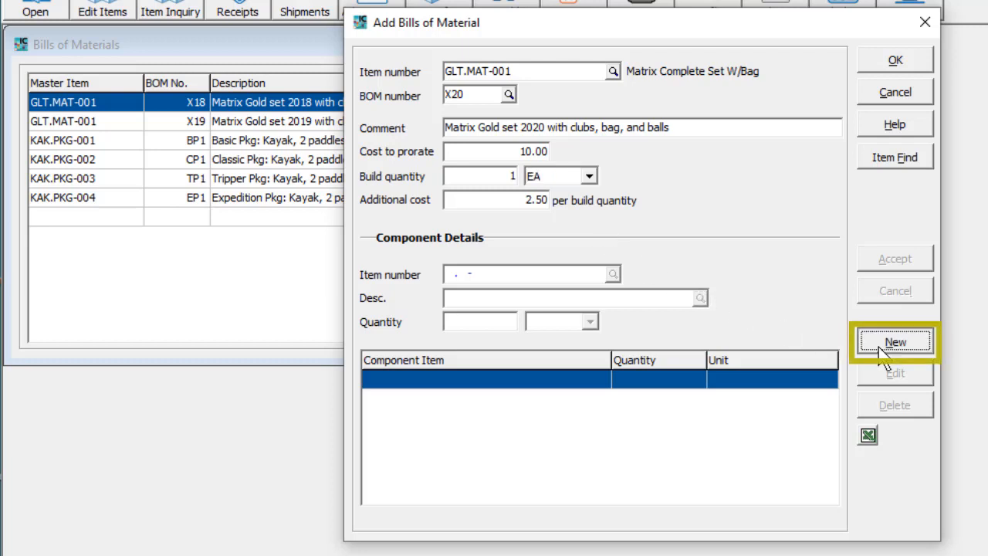
{"action": "type", "text": "GLB"}
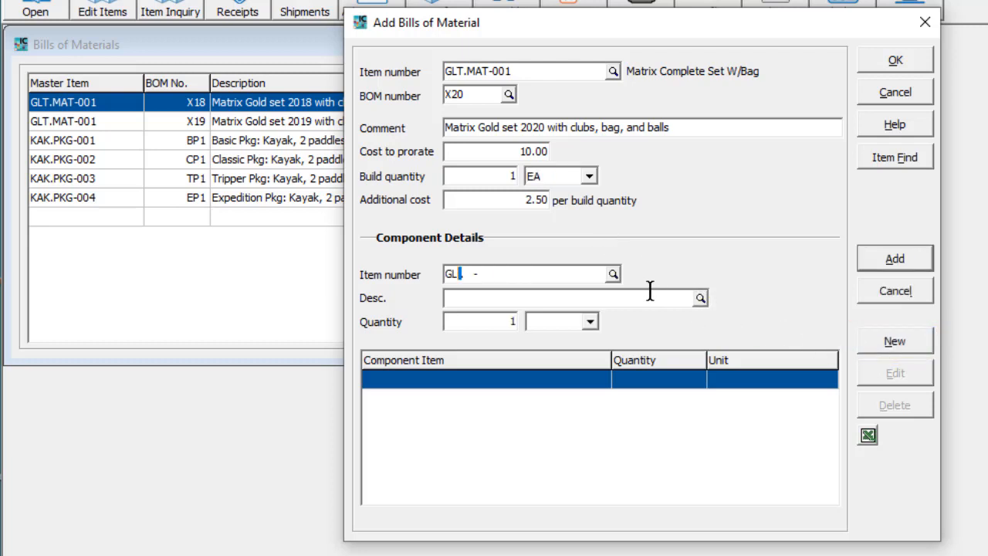
{"action": "key", "text": "Down"}
{"action": "key", "text": "Down"}
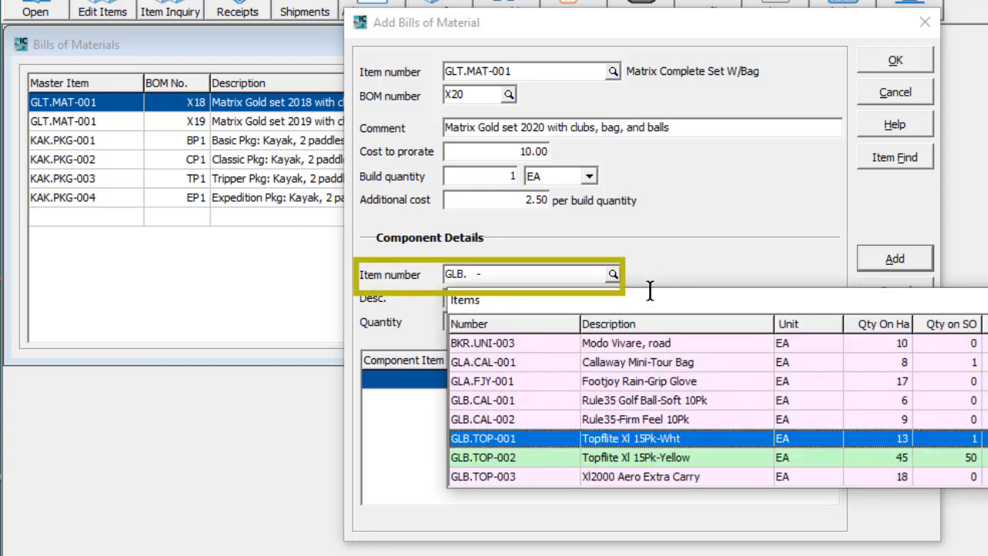
{"action": "key", "text": "Return"}
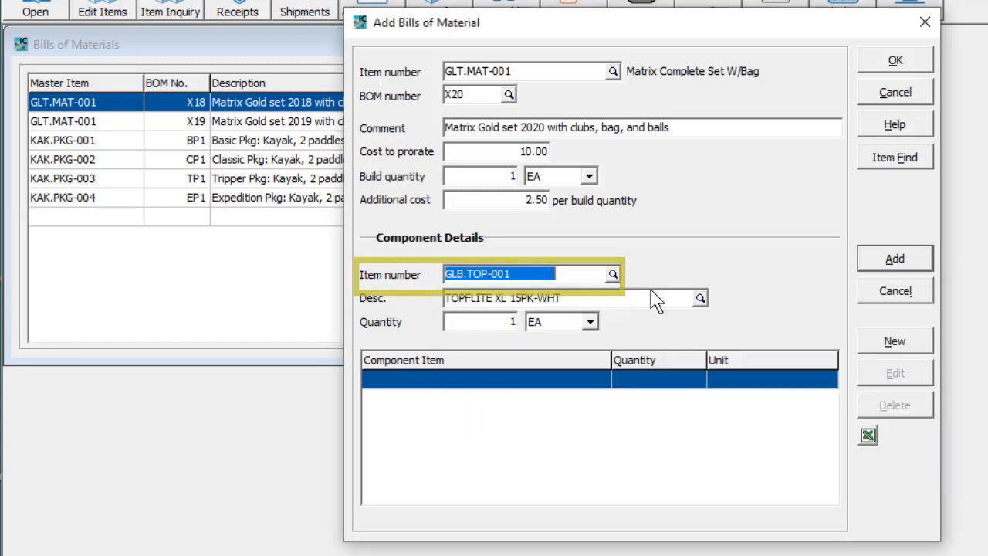
{"action": "left_click", "coordinate": [591, 323]}
{"action": "left_click", "coordinate": [585, 352]}
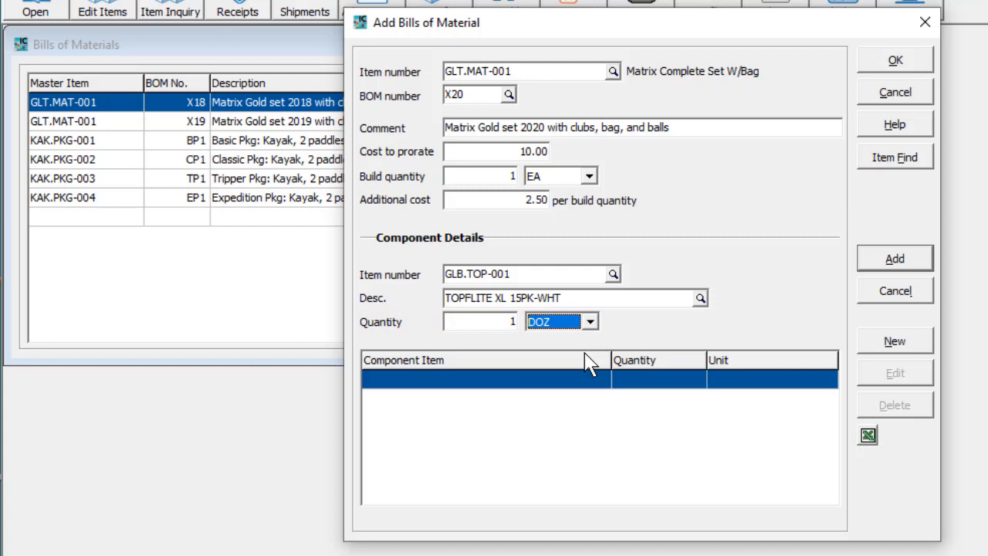
{"action": "left_click", "coordinate": [868, 265]}
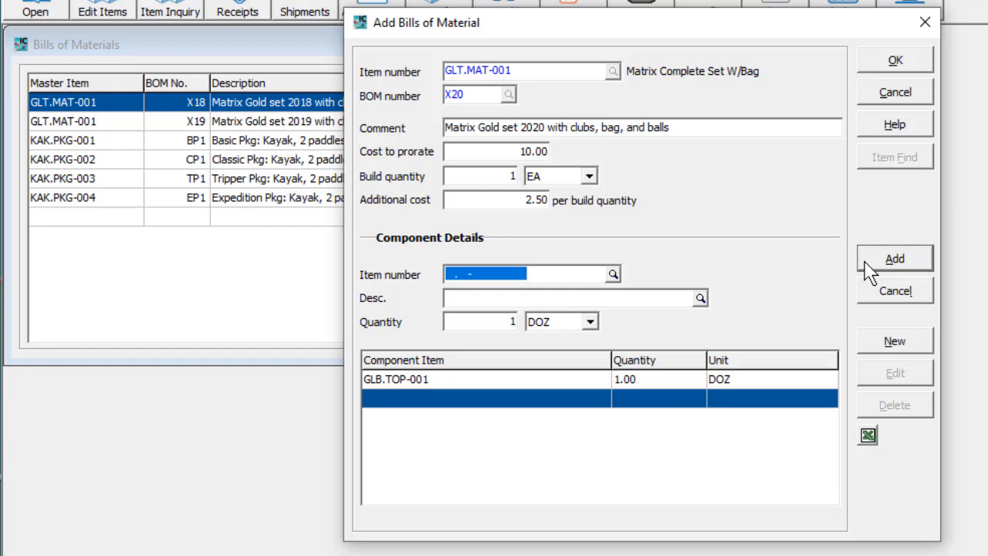
{"action": "key", "text": "Return"}
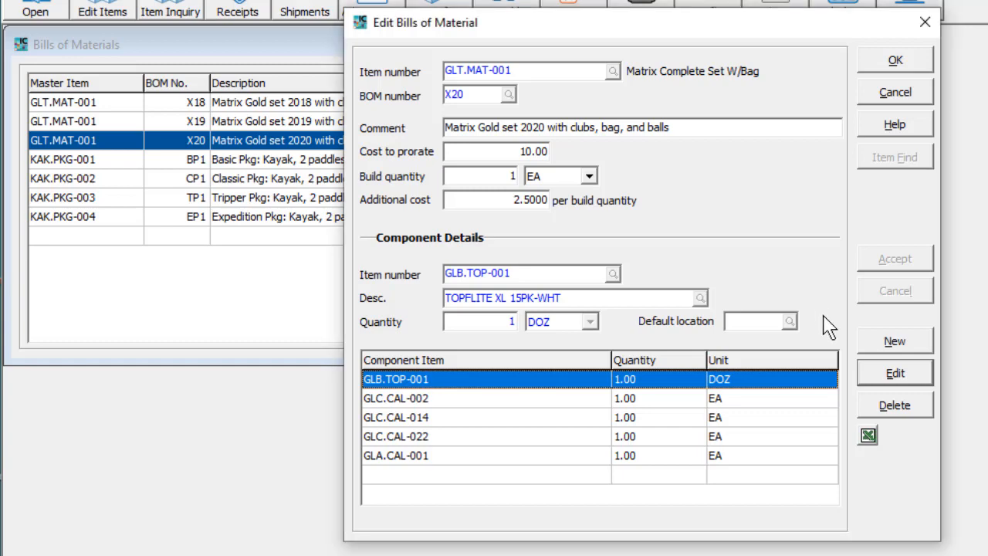
- Set the default location of component GLB.TOP-001 to BC, Vancouver Retail Store, and save the bill of material
{"action": "left_click", "coordinate": [876, 382]}
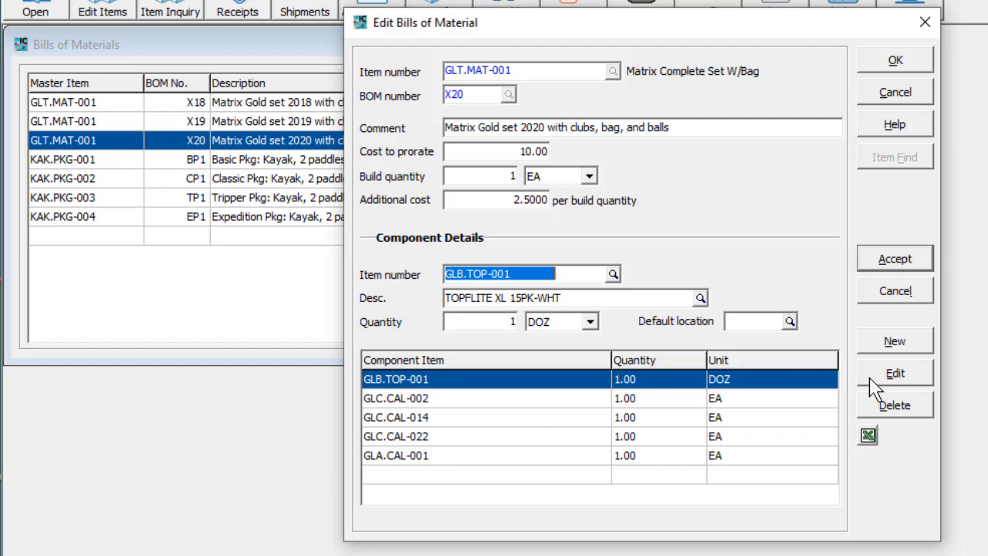
{"action": "left_click", "coordinate": [789, 322]}
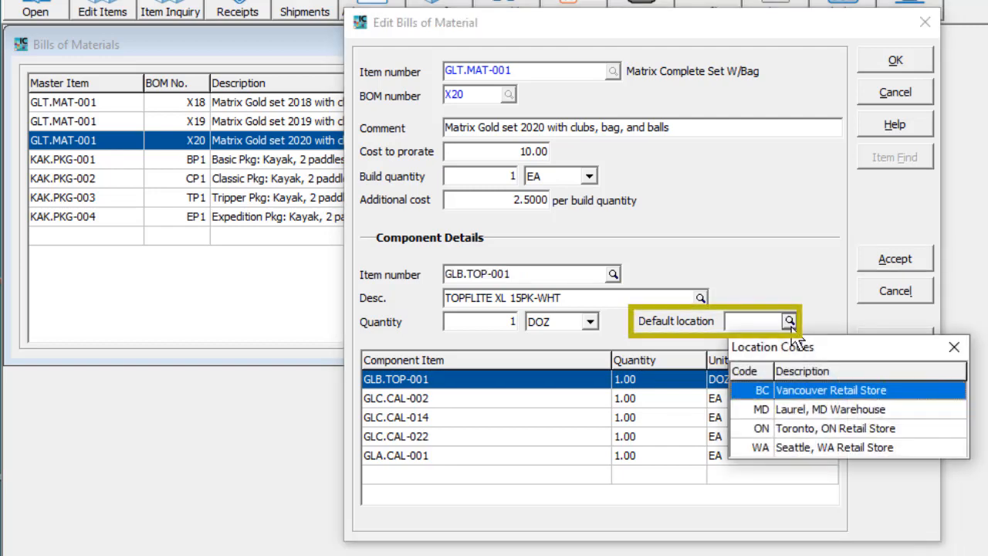
{"action": "double_click", "coordinate": [790, 394]}
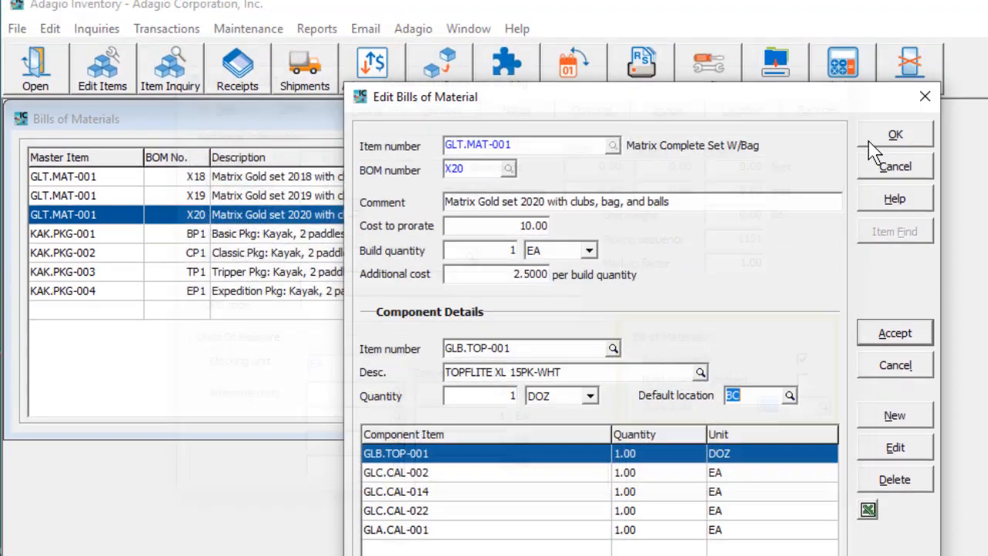
{"action": "left_click", "coordinate": [870, 66]}
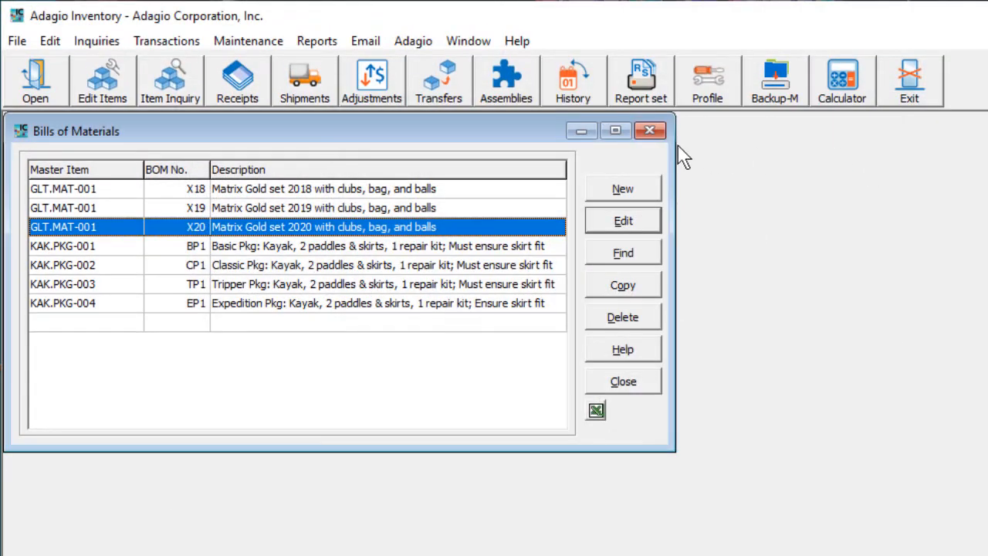
- Show the kinds of data that can be imported
{"action": "left_click", "coordinate": [10, 42]}
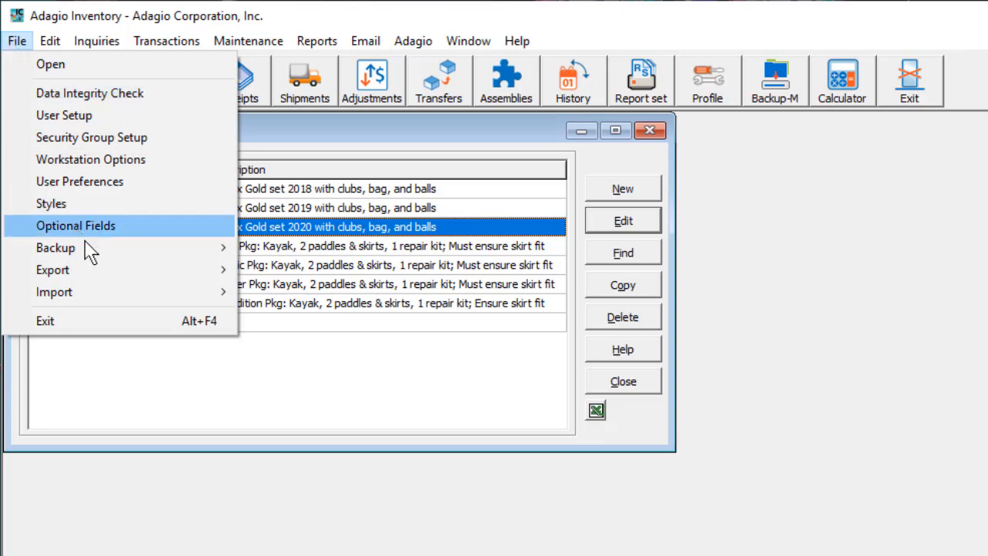
{"action": "mouse_move", "coordinate": [99, 292]}
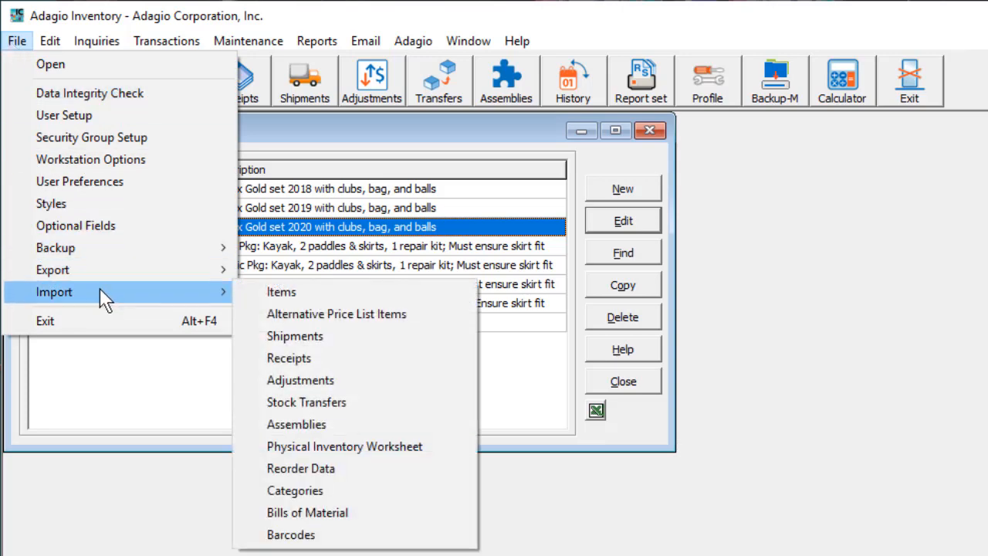